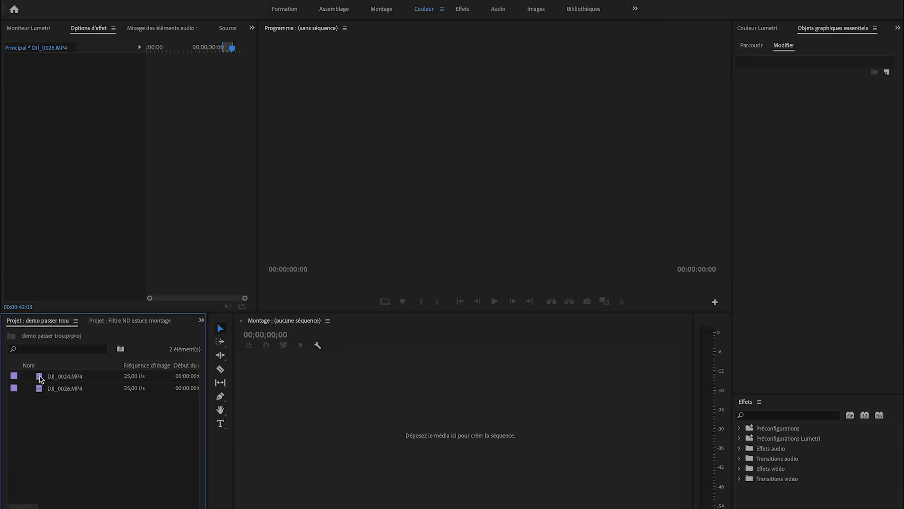
- Open DJI_0024.MP4 and DJI_0026.MP4 for preview and create a new sequence named Démo
{"action": "double_click", "coordinate": [40, 379]}
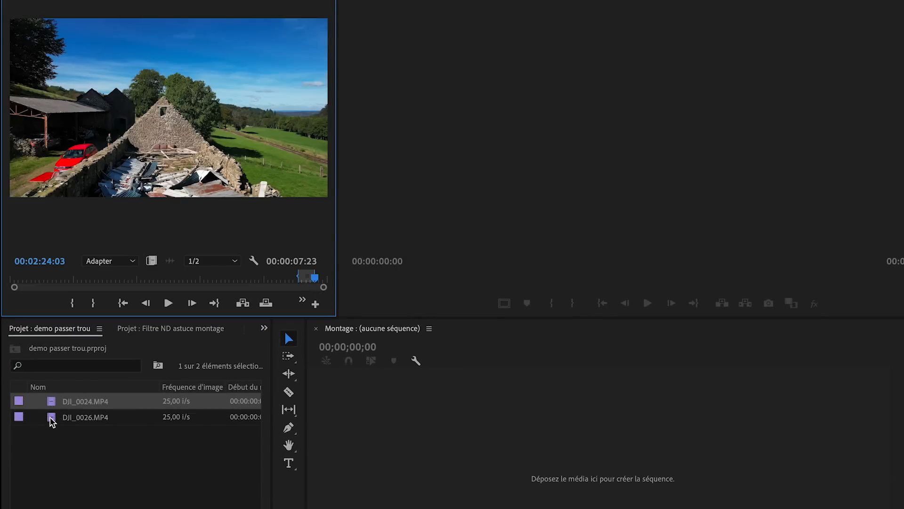
{"action": "double_click", "coordinate": [51, 418]}
{"action": "right_click", "coordinate": [93, 447]}
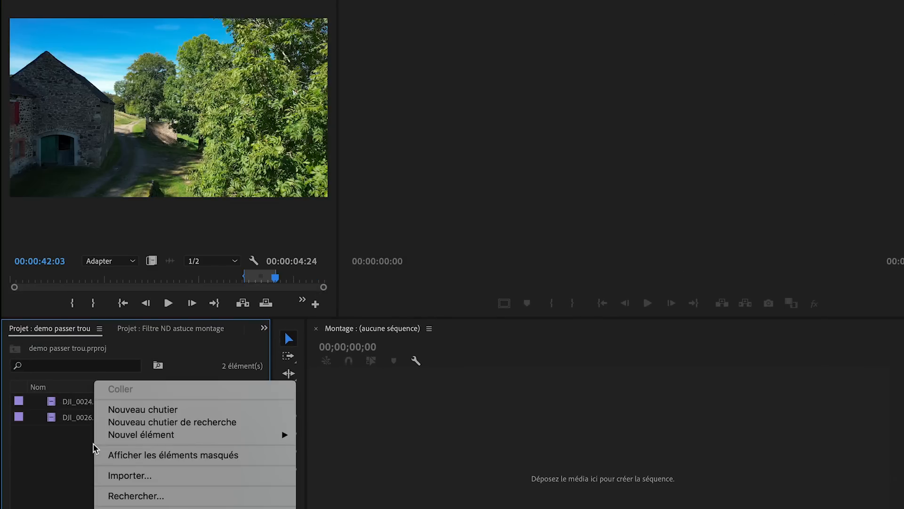
{"action": "mouse_move", "coordinate": [258, 433]}
{"action": "left_click", "coordinate": [337, 433]}
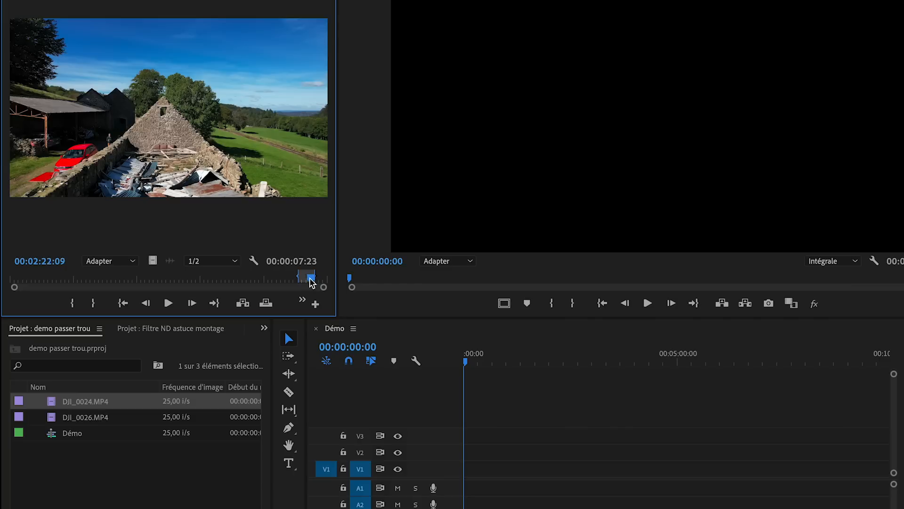
- Scrub through the marked ranges of DJI_0024.MP4 and DJI_0026.MP4 in the source preview
{"action": "left_click_drag", "start_coordinate": [309, 279], "coordinate": [306, 278]}
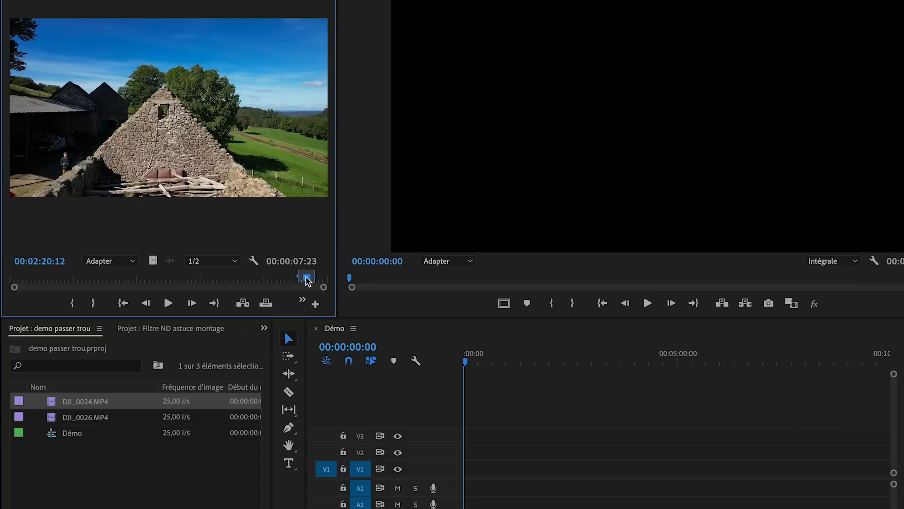
{"action": "double_click", "coordinate": [55, 419]}
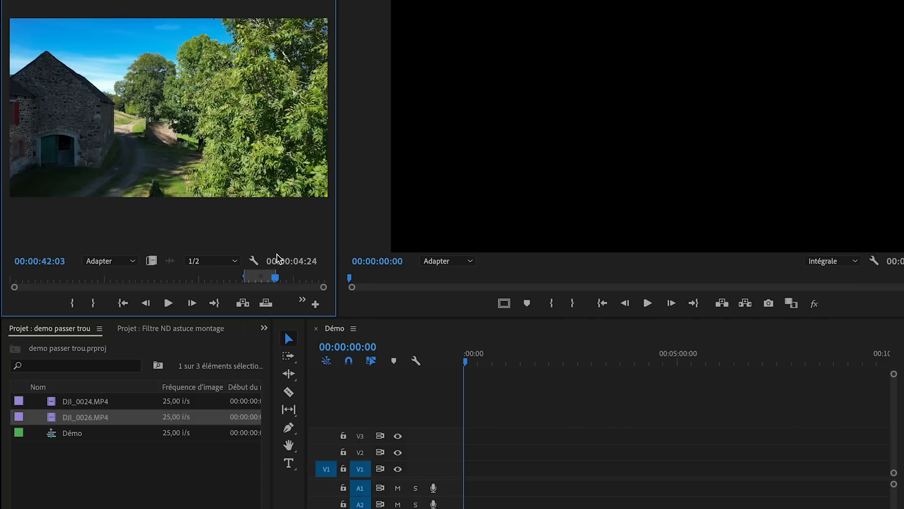
{"action": "left_click", "coordinate": [252, 280]}
{"action": "left_click_drag", "start_coordinate": [252, 277], "coordinate": [267, 281]}
- Place DJI_0024.MP4 at the start of video track V1, directly followed by DJI_0026.MP4, and fit the sequence in the timeline
{"action": "left_click_drag", "start_coordinate": [114, 401], "coordinate": [453, 471]}
{"action": "key", "text": "Return"}
{"action": "left_click_drag", "start_coordinate": [80, 335], "coordinate": [466, 387]}
{"action": "key", "text": "backslash"}
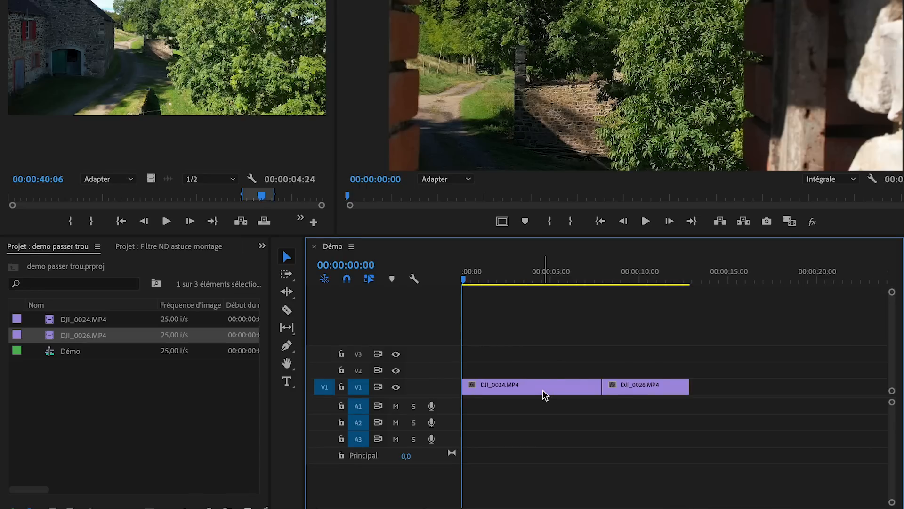
- Apply "Définir sur la taille de l'image" to both DJI_0024.MP4 and DJI_0026.MP4 in the Démo sequence
{"action": "right_click", "coordinate": [541, 390]}
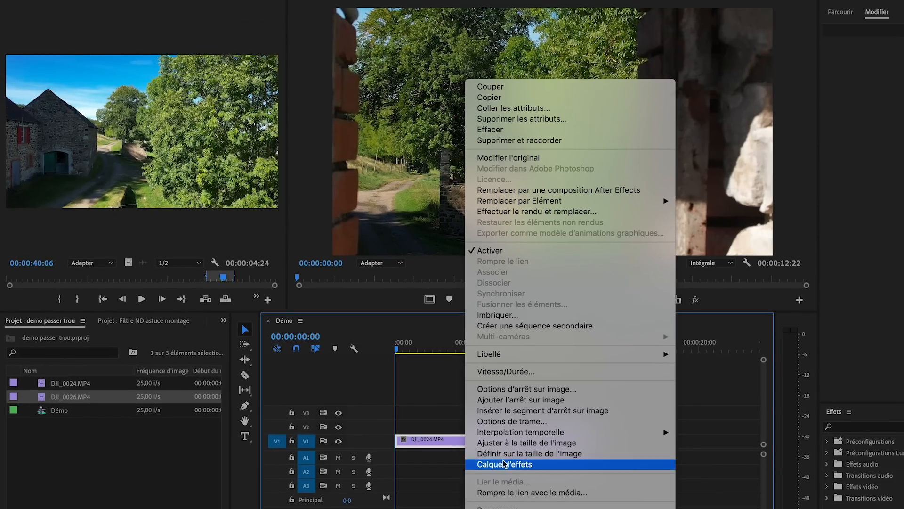
{"action": "left_click", "coordinate": [505, 454]}
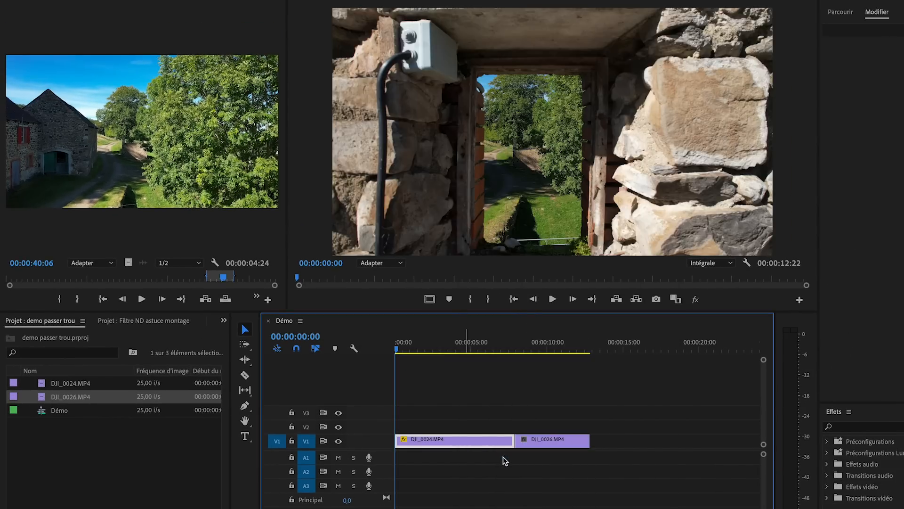
{"action": "left_click", "coordinate": [534, 344]}
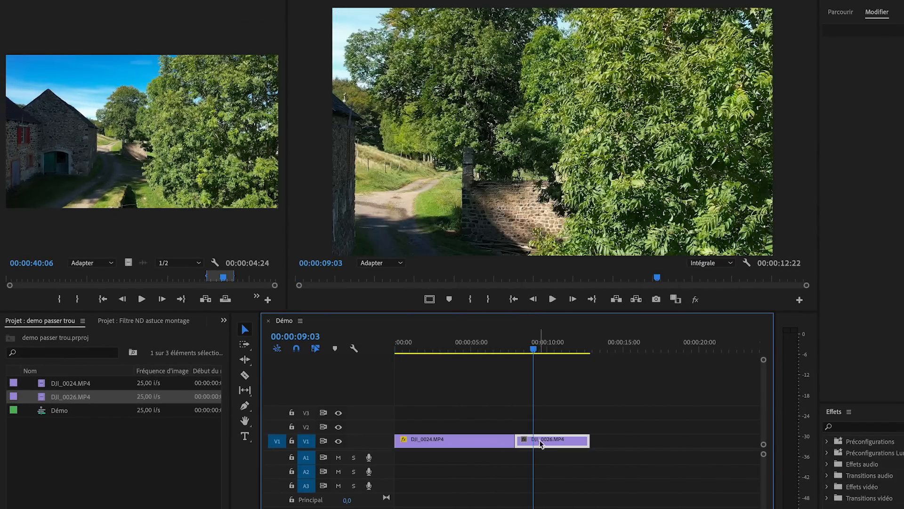
{"action": "right_click", "coordinate": [544, 442]}
{"action": "left_click", "coordinate": [595, 453]}
{"action": "left_click", "coordinate": [553, 345]}
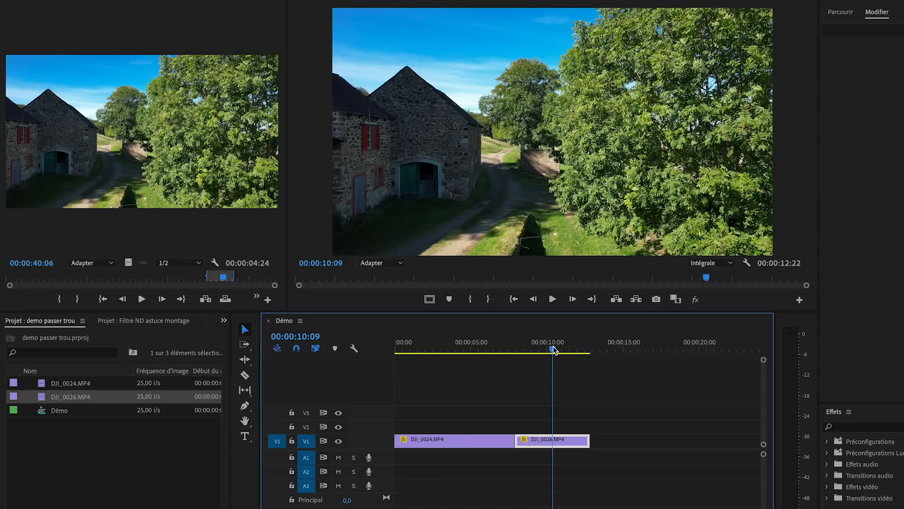
- Reverse the speed of the DJI_0024.MP4 clip in the sequence and scrub through it
{"action": "left_click", "coordinate": [465, 346]}
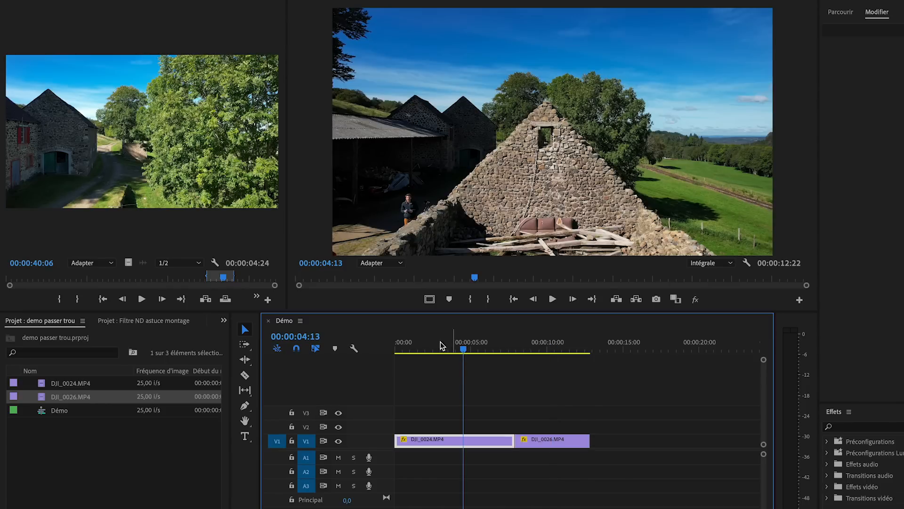
{"action": "left_click", "coordinate": [400, 348]}
{"action": "left_click_drag", "start_coordinate": [401, 347], "coordinate": [429, 348]}
{"action": "right_click", "coordinate": [438, 440]}
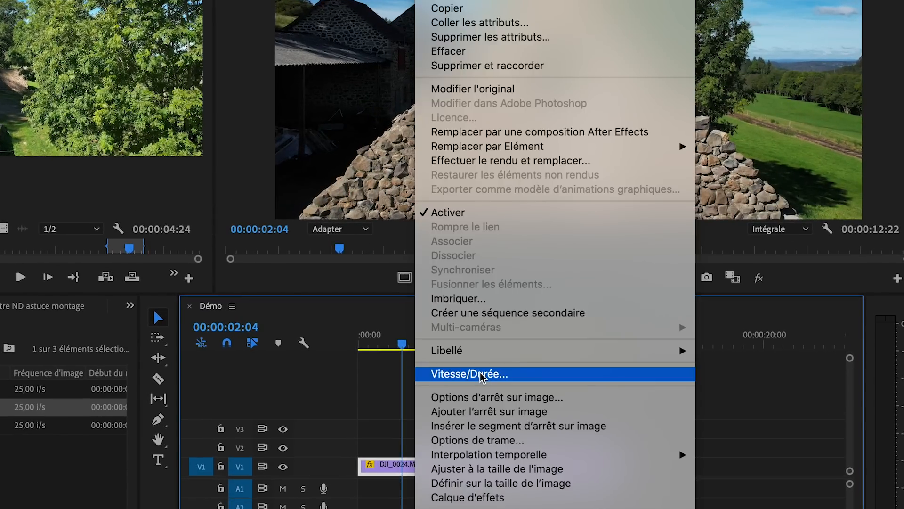
{"action": "left_click", "coordinate": [481, 375]}
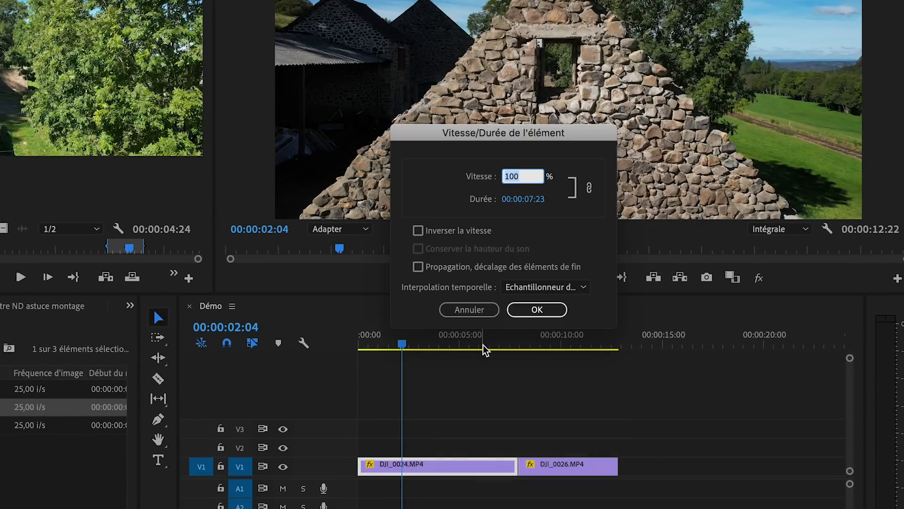
{"action": "left_click", "coordinate": [418, 230]}
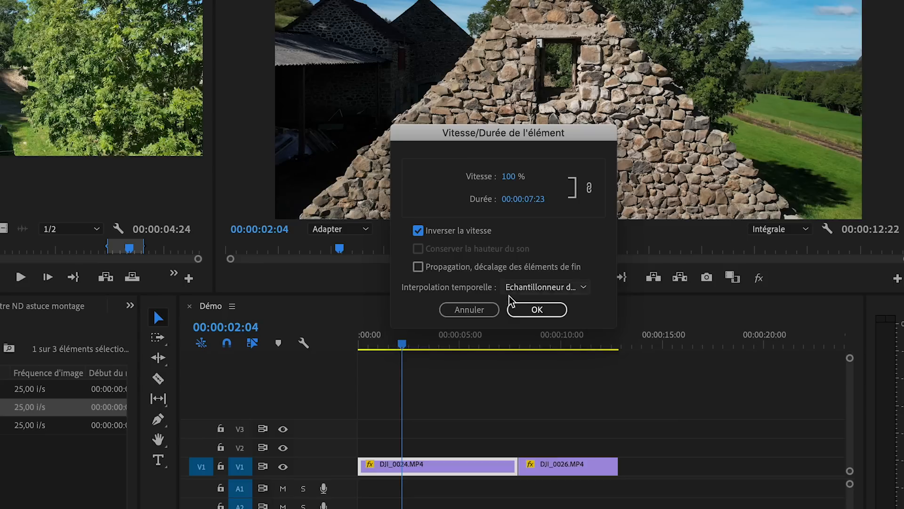
{"action": "left_click", "coordinate": [532, 309]}
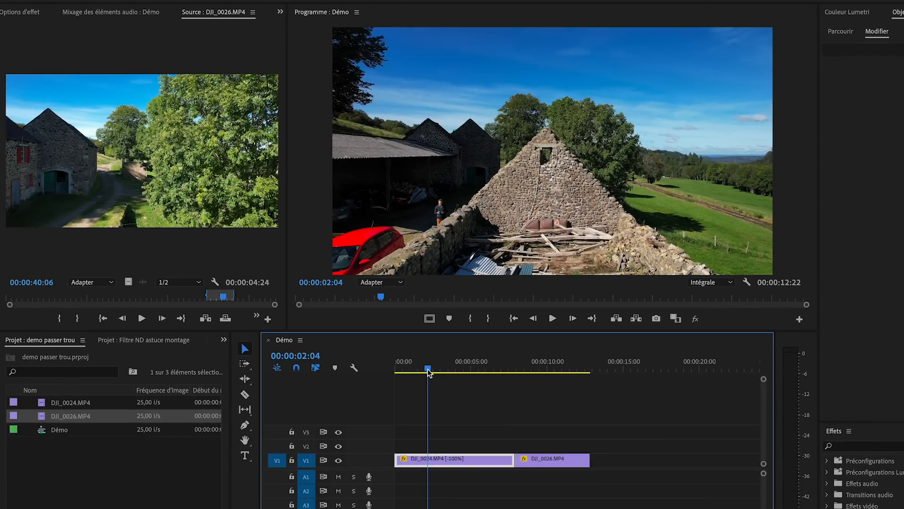
{"action": "left_click_drag", "start_coordinate": [429, 373], "coordinate": [479, 370]}
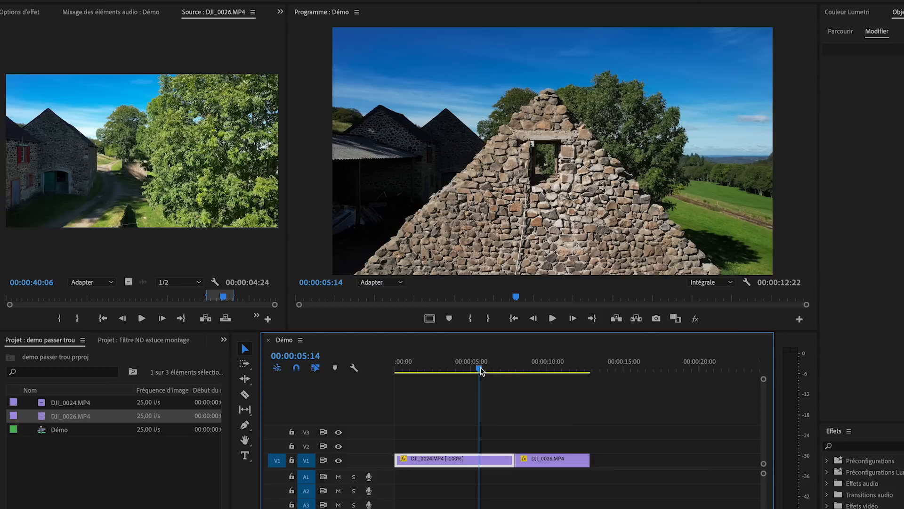
- At 00:00:00:00, draw a four-point opacity mask around the window opening on DJI_0024.MP4, viewing the image at 400 %
{"action": "left_click_drag", "start_coordinate": [480, 366], "coordinate": [375, 371]}
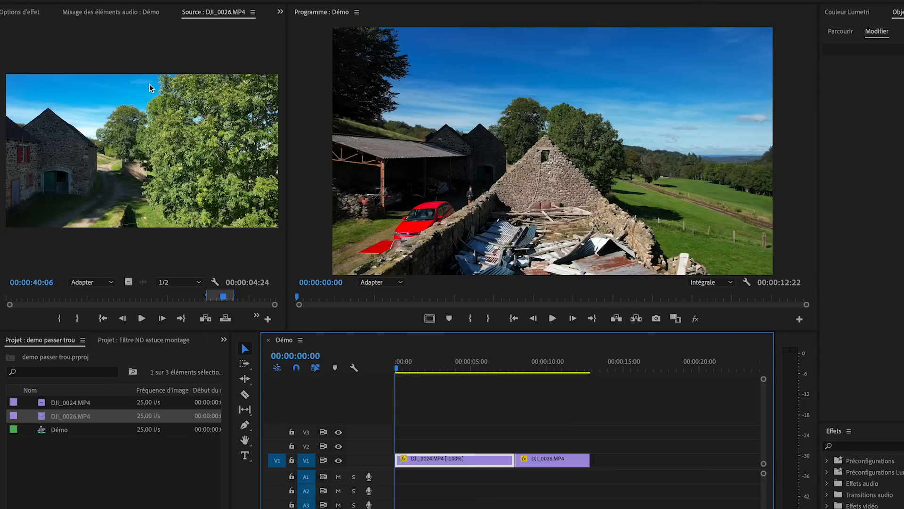
{"action": "left_click", "coordinate": [22, 12]}
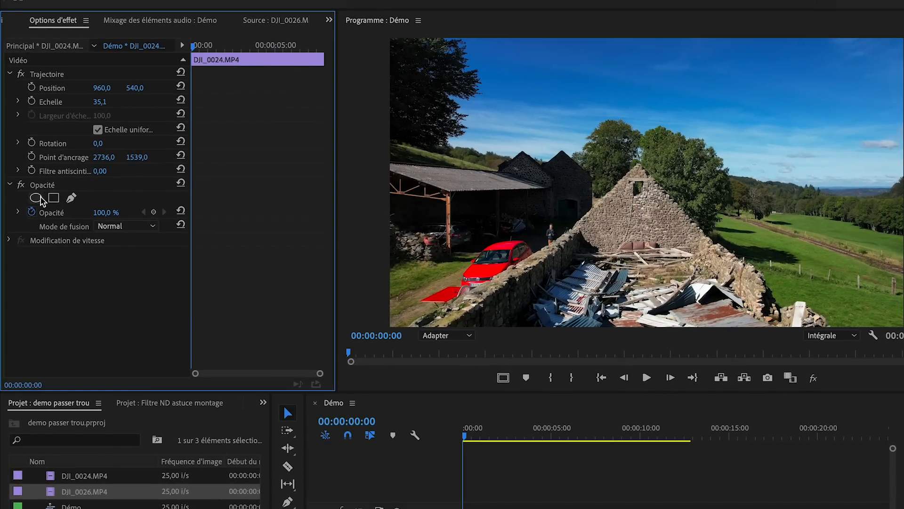
{"action": "left_click", "coordinate": [71, 197]}
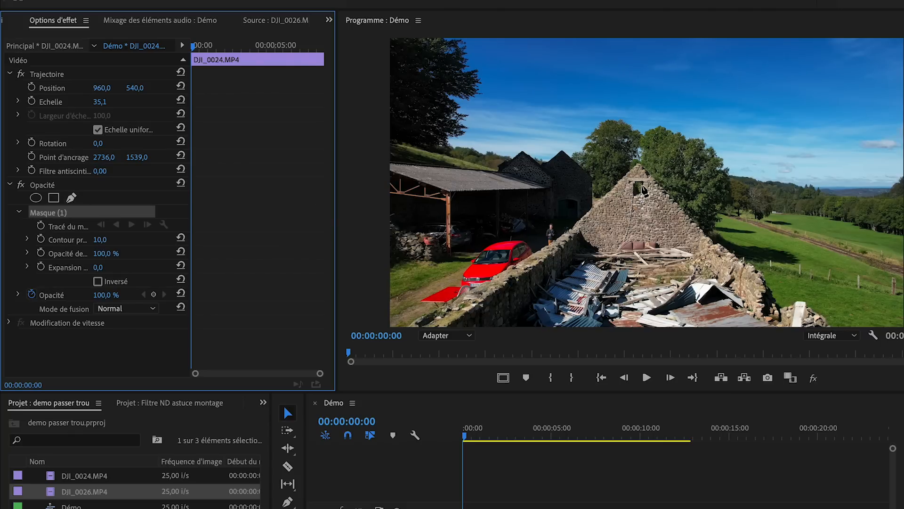
{"action": "left_click", "coordinate": [468, 336]}
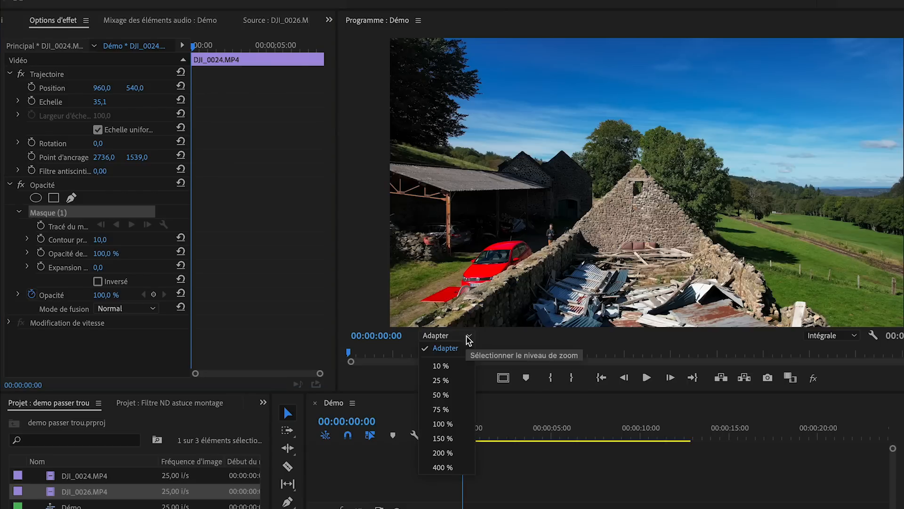
{"action": "left_click", "coordinate": [446, 467]}
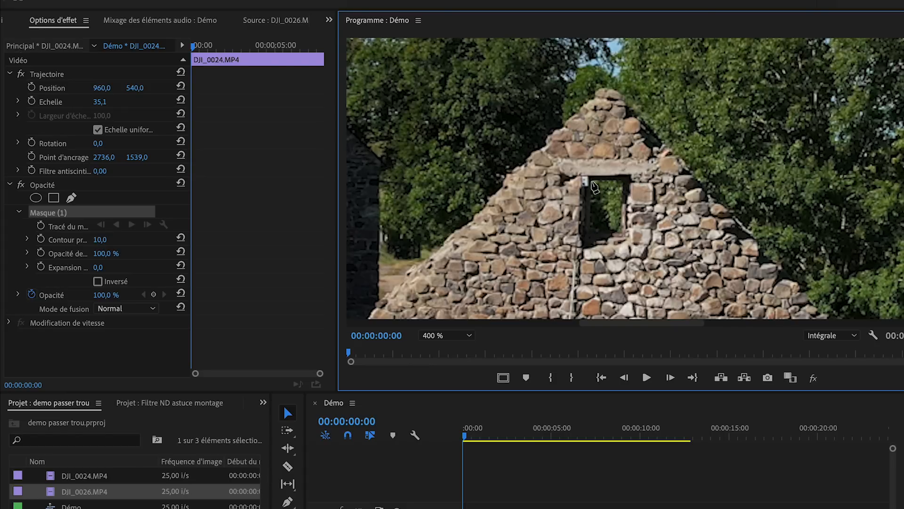
{"action": "left_click", "coordinate": [591, 181]}
{"action": "left_click", "coordinate": [621, 232]}
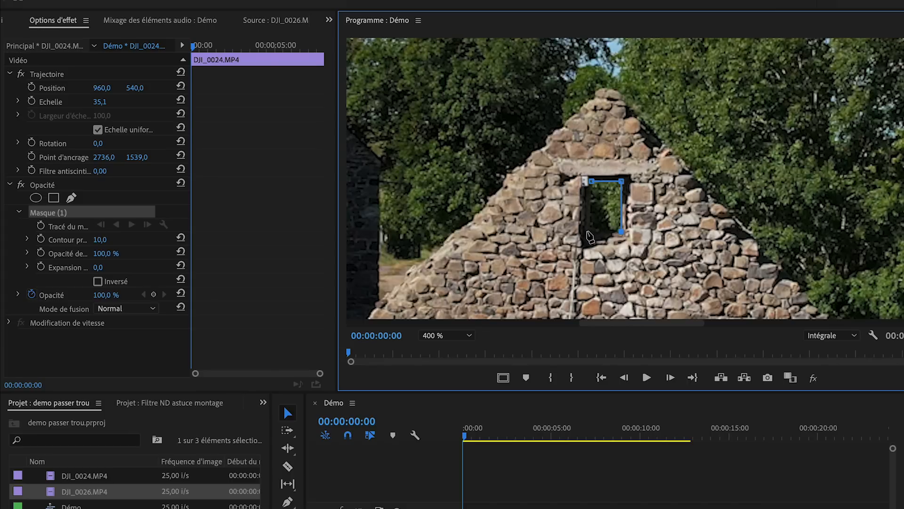
{"action": "left_click", "coordinate": [591, 231]}
{"action": "left_click", "coordinate": [592, 182]}
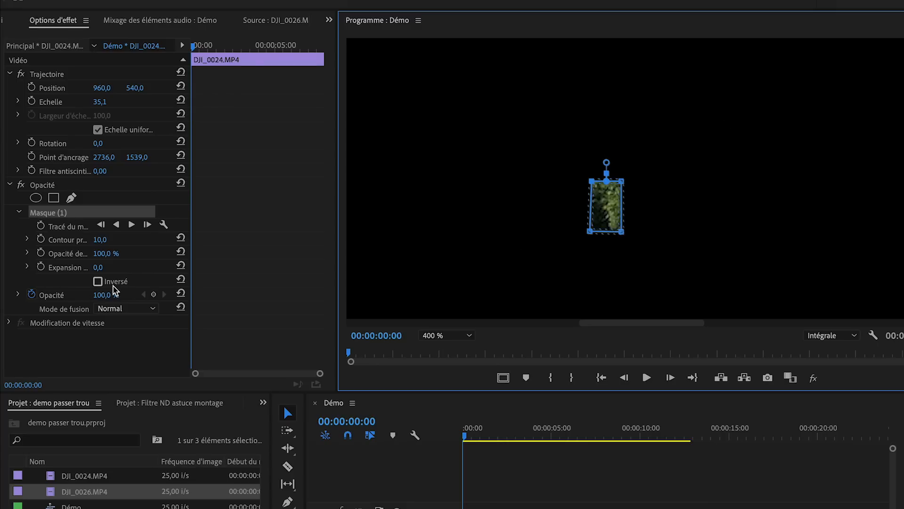
- Invert the opacity mask and enable keyframing of its path at the start of the DJI_0024.MP4 clip
{"action": "left_click", "coordinate": [99, 283]}
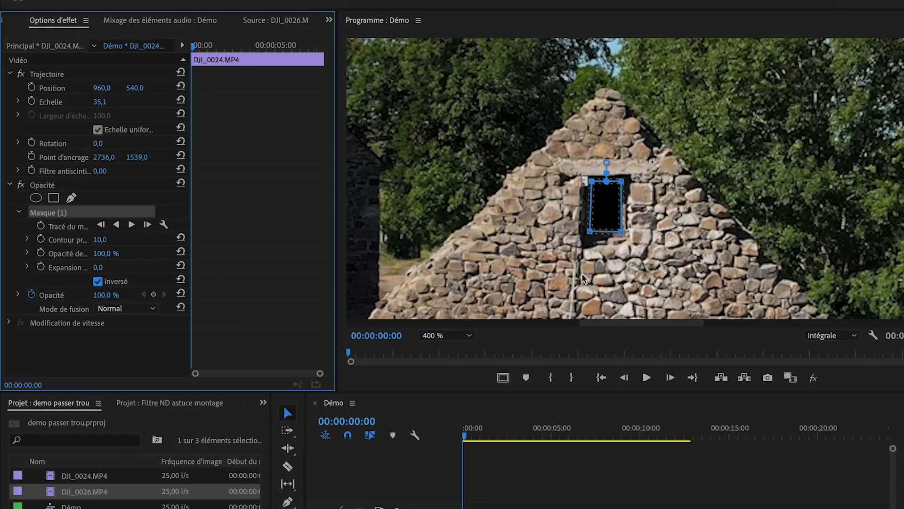
{"action": "left_click", "coordinate": [168, 364]}
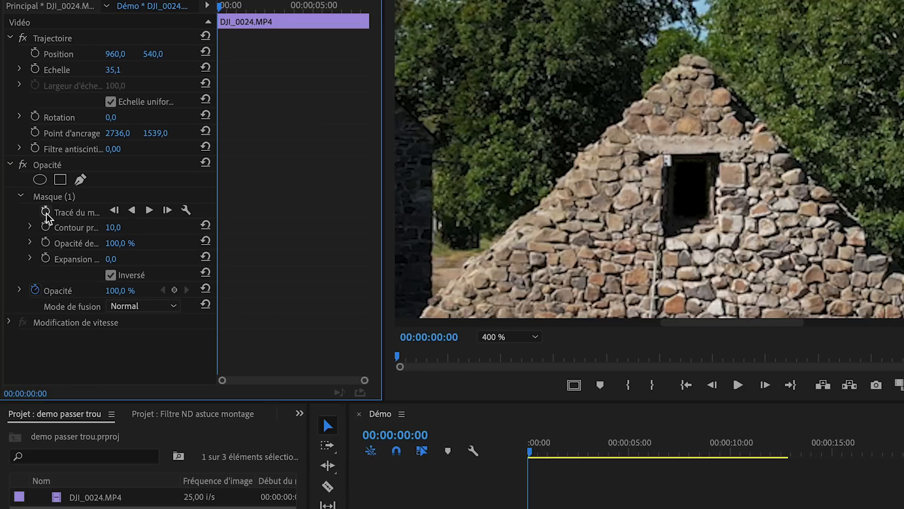
{"action": "left_click", "coordinate": [46, 212]}
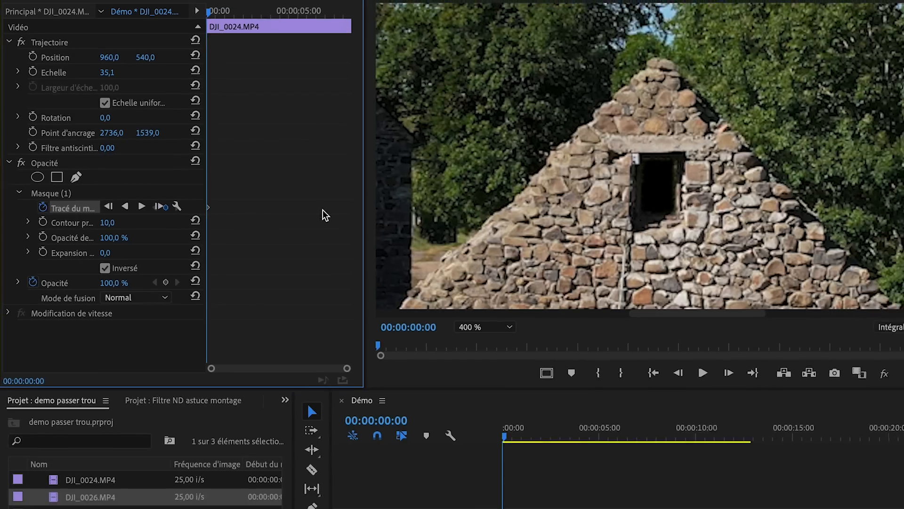
- At 00:00:07:22, reshape the mask by moving its corners to the edges of the large window opening
{"action": "left_click_drag", "start_coordinate": [490, 376], "coordinate": [514, 377]}
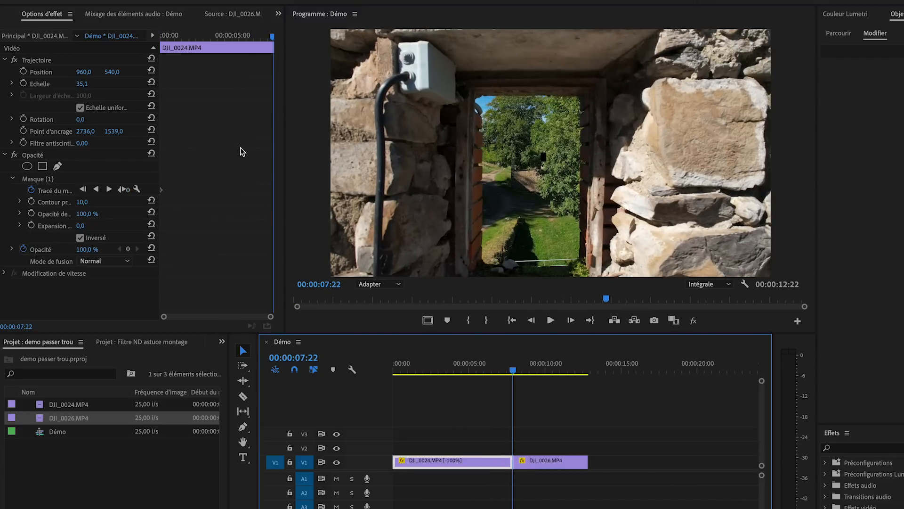
{"action": "left_click", "coordinate": [42, 180]}
{"action": "left_click_drag", "start_coordinate": [574, 224], "coordinate": [574, 267]}
{"action": "left_click_drag", "start_coordinate": [541, 161], "coordinate": [481, 266]}
{"action": "scroll", "coordinate": [511, 136], "scroll_direction": "up", "scroll_amount": 2}
{"action": "left_click_drag", "start_coordinate": [512, 138], "coordinate": [425, 48]}
{"action": "left_click_drag", "start_coordinate": [545, 153], "coordinate": [605, 49]}
{"action": "left_click_drag", "start_coordinate": [604, 48], "coordinate": [606, 47]}
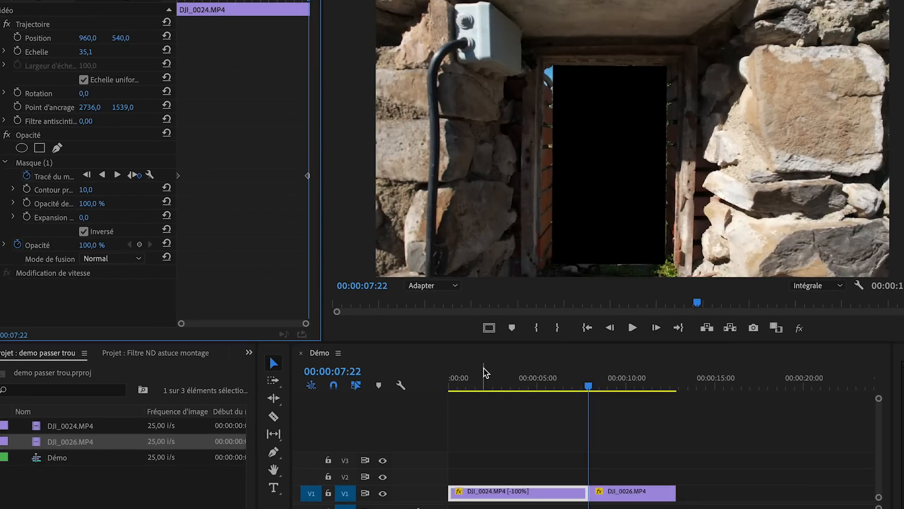
- Play the sequence from the beginning to check how the mask follows the window opening
{"action": "left_click_drag", "start_coordinate": [476, 386], "coordinate": [396, 385]}
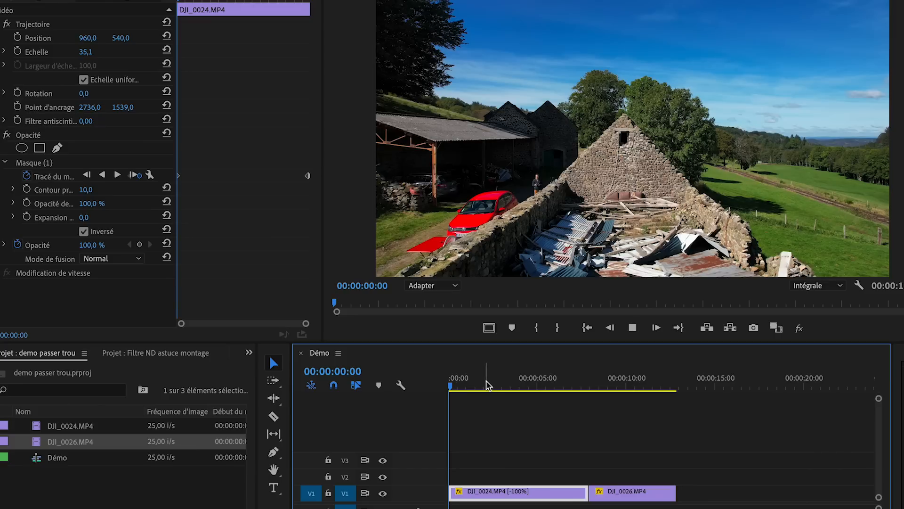
{"action": "key", "text": "space"}
{"action": "key", "text": "space"}
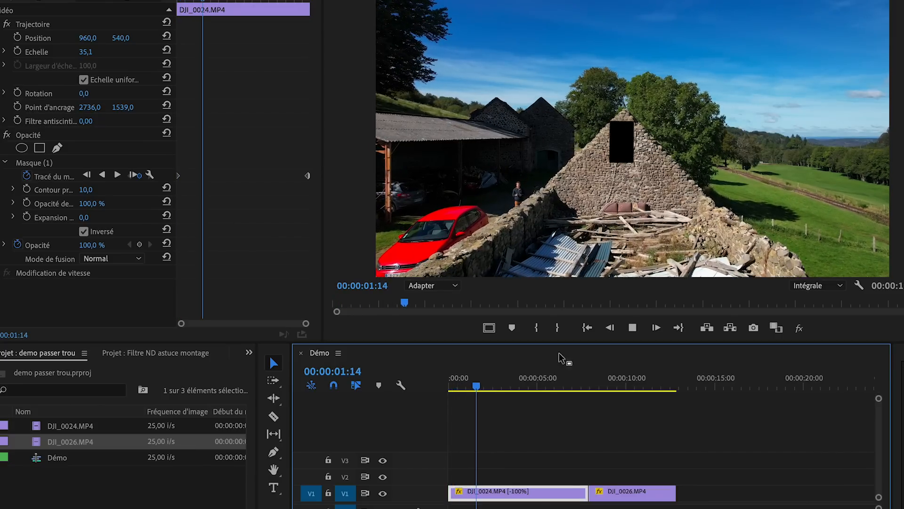
- At 00:00:03:22, move the four mask corners in to the window opening, viewing the image at 150 %
{"action": "left_click", "coordinate": [518, 387]}
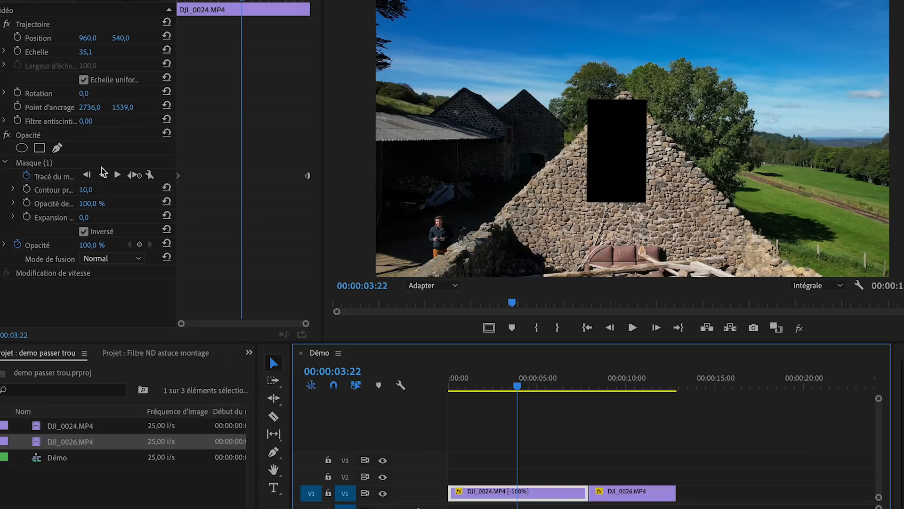
{"action": "left_click", "coordinate": [52, 167]}
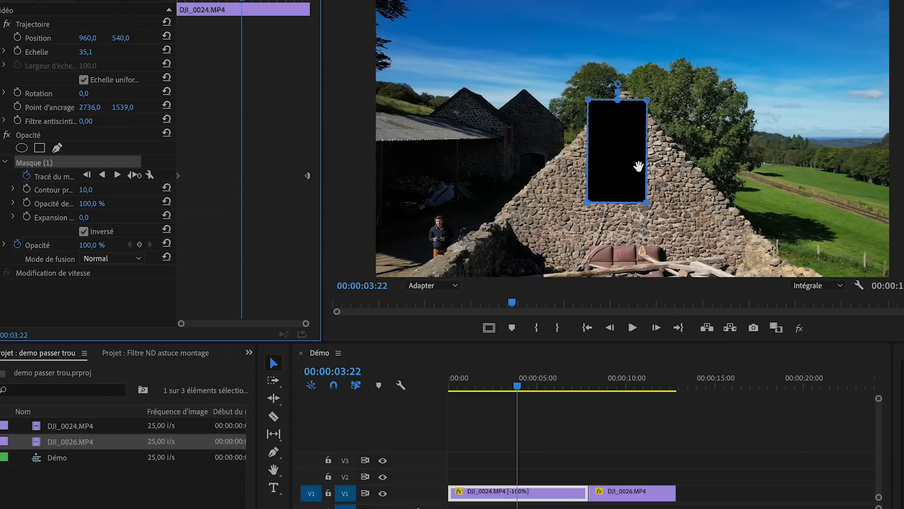
{"action": "left_click", "coordinate": [453, 285]}
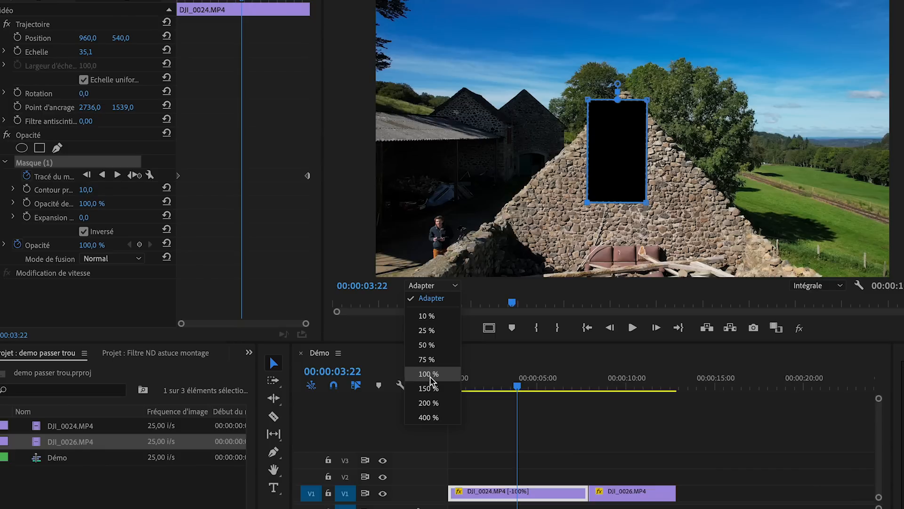
{"action": "left_click", "coordinate": [429, 389]}
{"action": "left_click_drag", "start_coordinate": [660, 73], "coordinate": [630, 124]}
{"action": "left_click_drag", "start_coordinate": [658, 261], "coordinate": [631, 159]}
{"action": "left_click_drag", "start_coordinate": [549, 261], "coordinate": [617, 156]}
{"action": "left_click_drag", "start_coordinate": [551, 70], "coordinate": [569, 115]}
- Fine-tune the mask corners against the window edges at 400 % zoom
{"action": "left_click", "coordinate": [431, 286]}
{"action": "left_click", "coordinate": [429, 417]}
{"action": "left_click_drag", "start_coordinate": [596, 203], "coordinate": [564, 213]}
{"action": "left_click_drag", "start_coordinate": [632, 208], "coordinate": [630, 213]}
- At a frame about midway between 00:00:03:22 and the clip's end, fit the four mask corners to the window opening
{"action": "left_click_drag", "start_coordinate": [517, 386], "coordinate": [551, 386]}
{"action": "left_click", "coordinate": [432, 286]}
{"action": "left_click", "coordinate": [429, 402]}
{"action": "left_click_drag", "start_coordinate": [697, 4], "coordinate": [642, 61]}
{"action": "left_click_drag", "start_coordinate": [697, 261], "coordinate": [641, 157]}
{"action": "left_click_drag", "start_coordinate": [522, 261], "coordinate": [582, 157]}
{"action": "left_click_drag", "start_coordinate": [522, 3], "coordinate": [584, 59]}
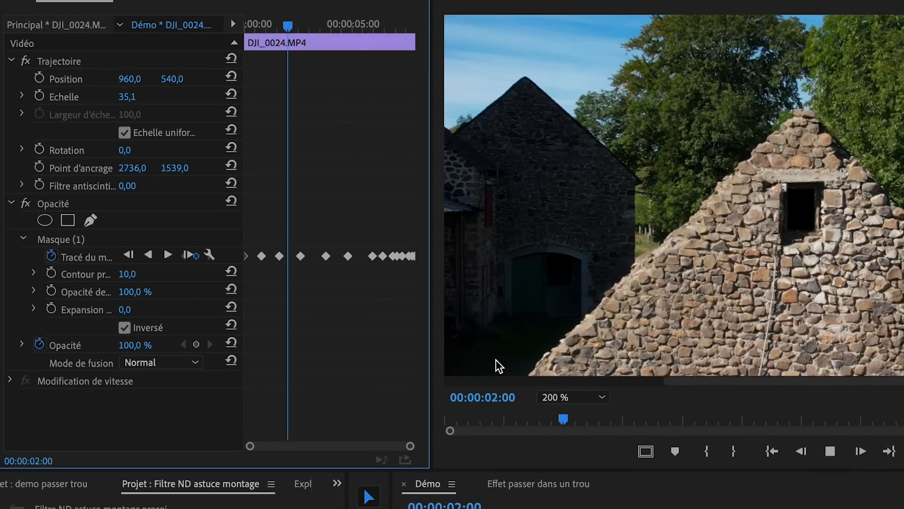
- Set the program view zoom to Adapter to review the animated mask on the whole image
{"action": "left_click", "coordinate": [572, 397]}
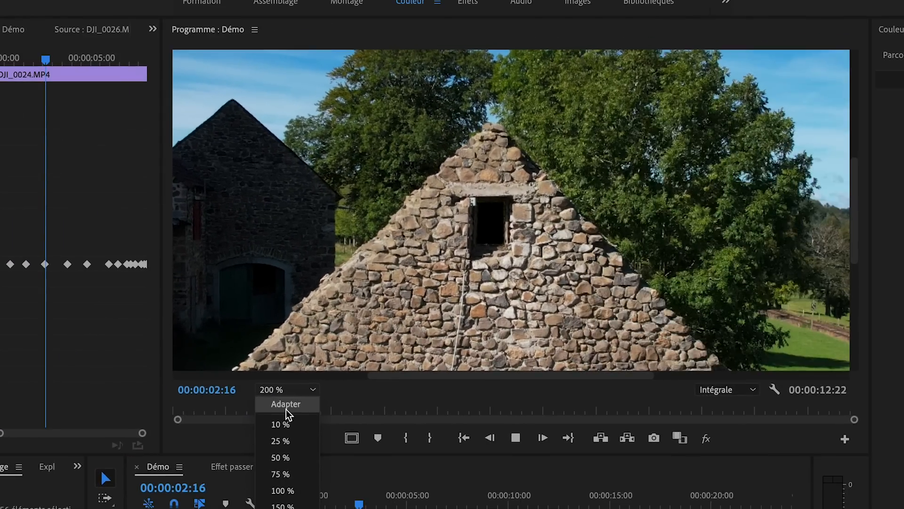
{"action": "left_click", "coordinate": [286, 404]}
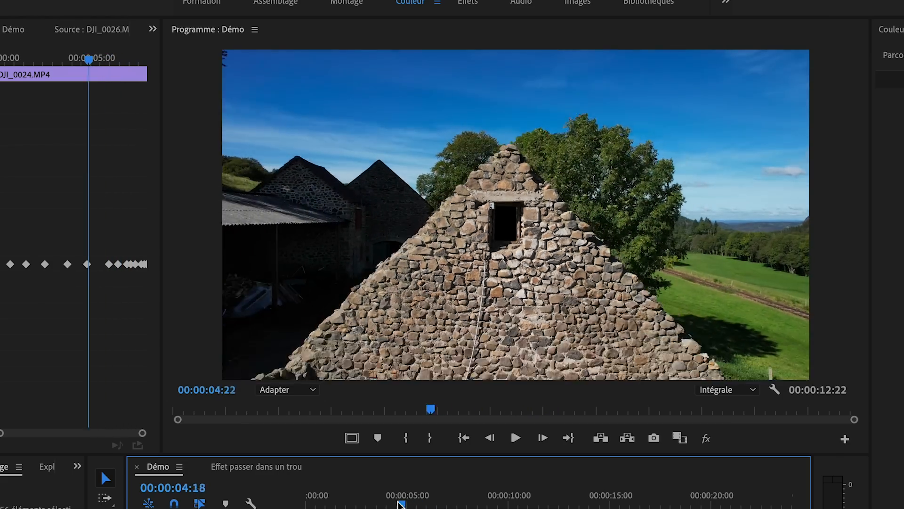